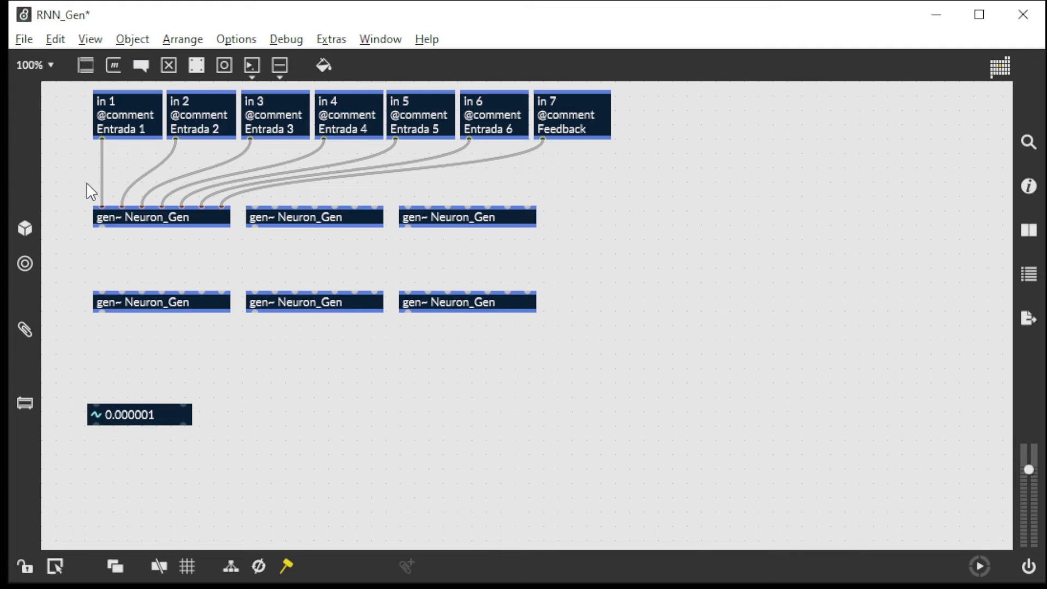
Step: Alt-duplicate the seven cords feeding the first Neuron_Gen onto the second Neuron_Gen's inlets
{"action": "left_click_drag", "start_coordinate": [87, 187], "coordinate": [292, 199]}
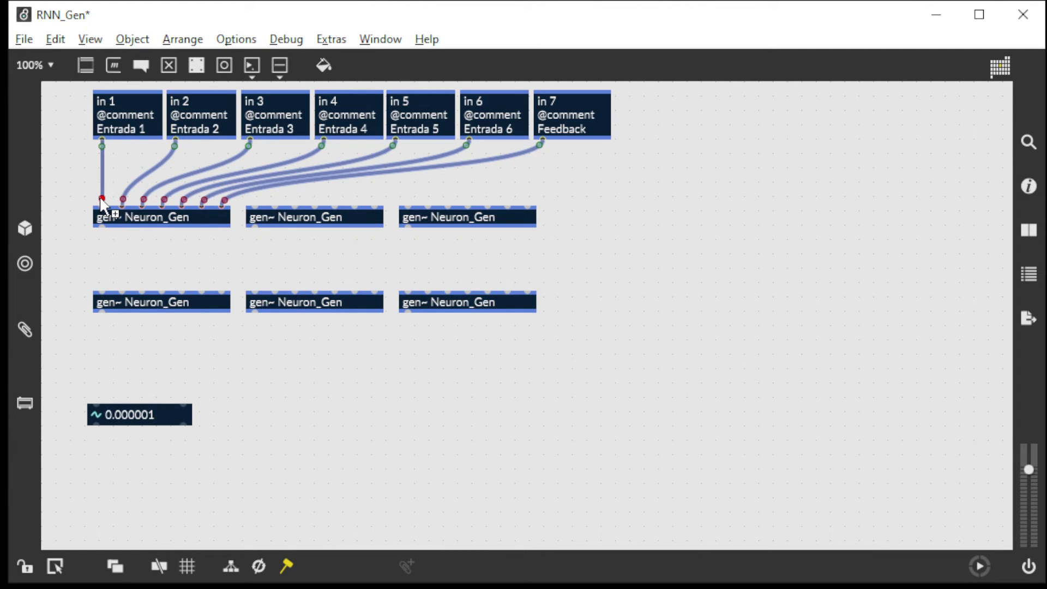
{"action": "left_click_drag", "start_coordinate": [99, 196], "coordinate": [257, 200]}
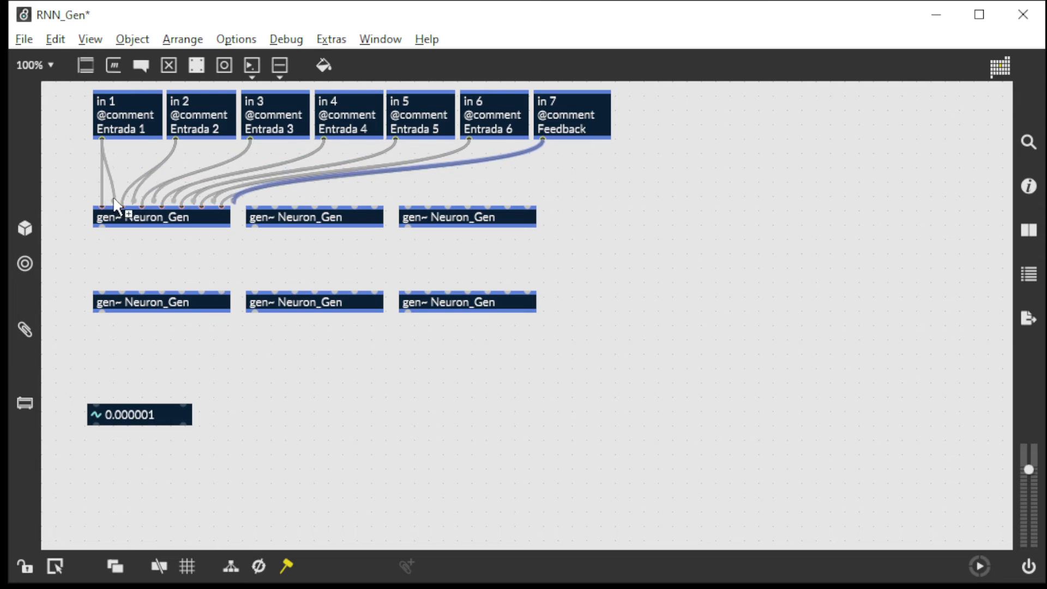
{"action": "left_click", "coordinate": [257, 200]}
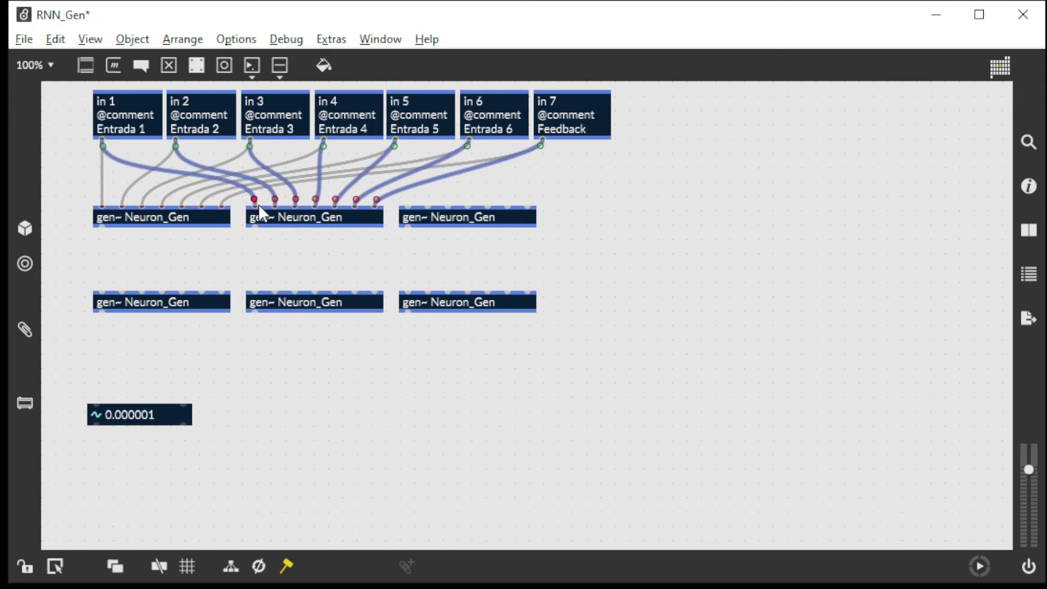
{"action": "left_click", "coordinate": [446, 393]}
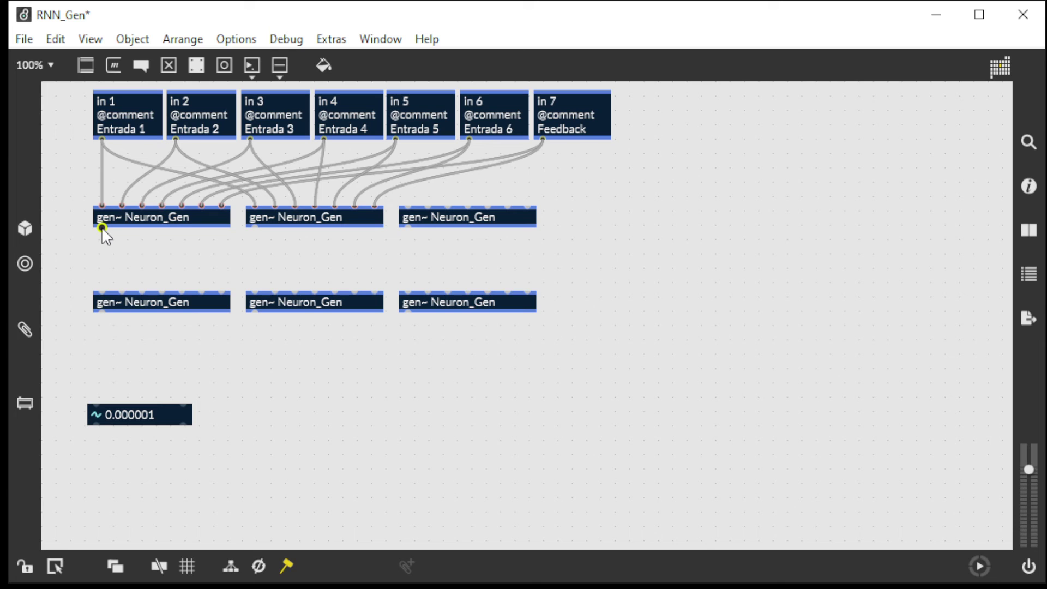
Step: Cord the upper-left Neuron_Gen to the lower-left, lower-middle and lower-right Neuron_Gen objects
{"action": "left_click_drag", "start_coordinate": [102, 227], "coordinate": [102, 291]}
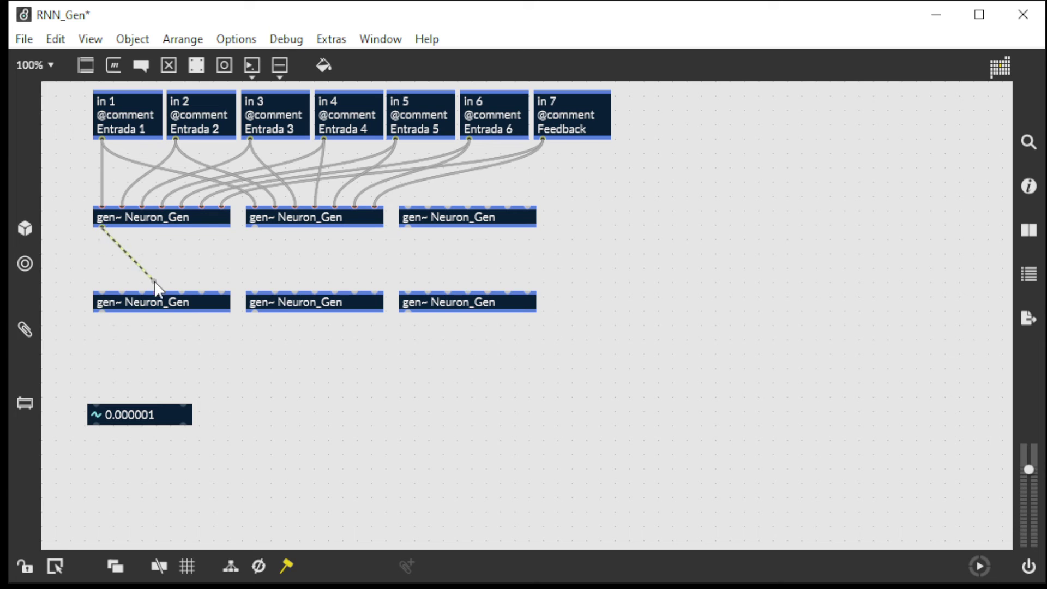
{"action": "left_click", "coordinate": [255, 292], "text": "shift"}
{"action": "left_click", "coordinate": [408, 292]}
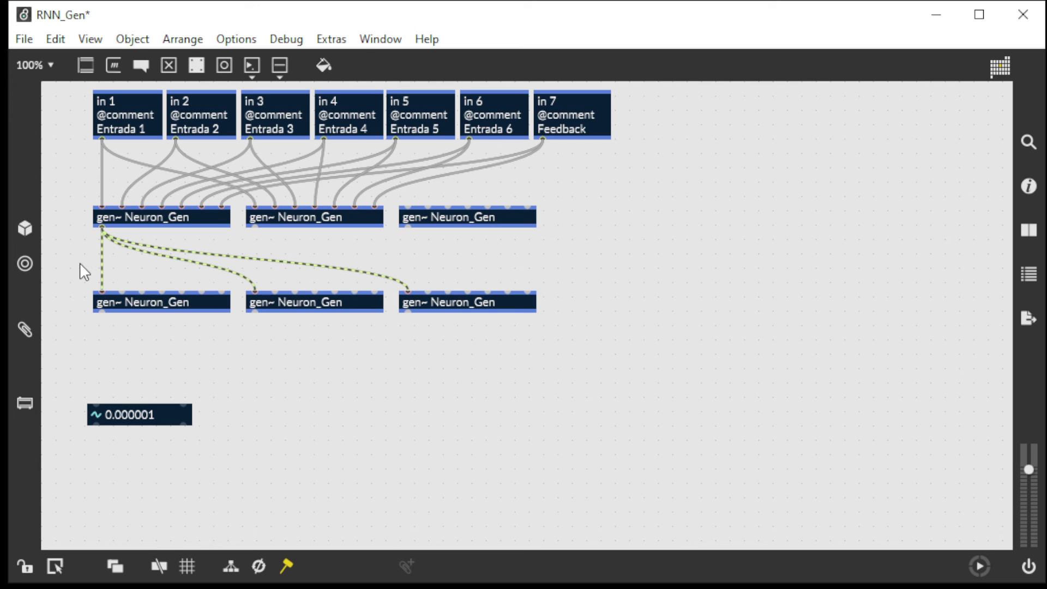
{"action": "mouse_move", "coordinate": [82, 270]}
{"action": "left_mouse_down"}
{"action": "mouse_move", "coordinate": [104, 234]}
{"action": "mouse_move", "coordinate": [255, 228]}
{"action": "mouse_move", "coordinate": [442, 243]}
{"action": "mouse_move", "coordinate": [407, 229]}
{"action": "left_mouse_up"}
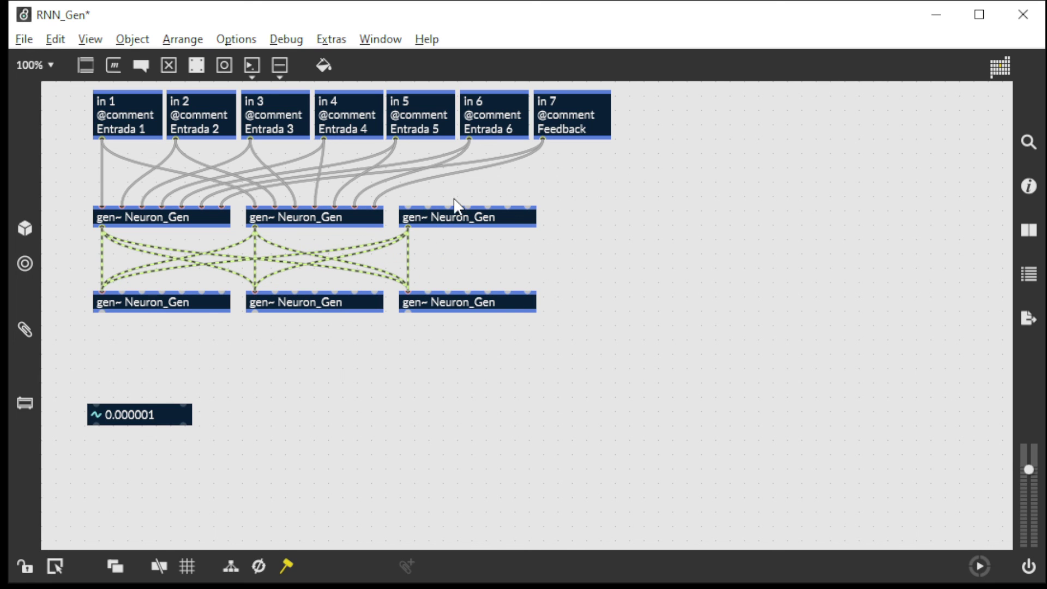